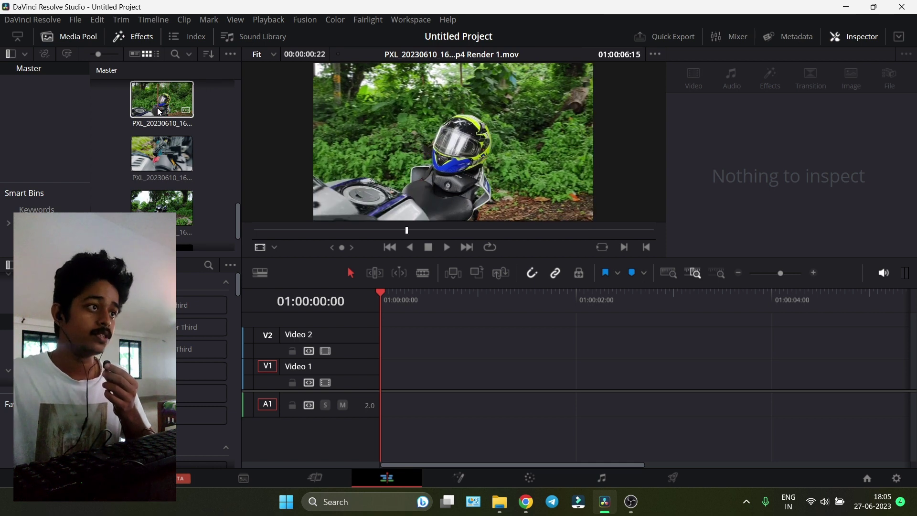
Step: Place the helmet clip on Video 1, copy it onto Video 2, and select both clips
left_click_drag(160, 112, 400, 378)
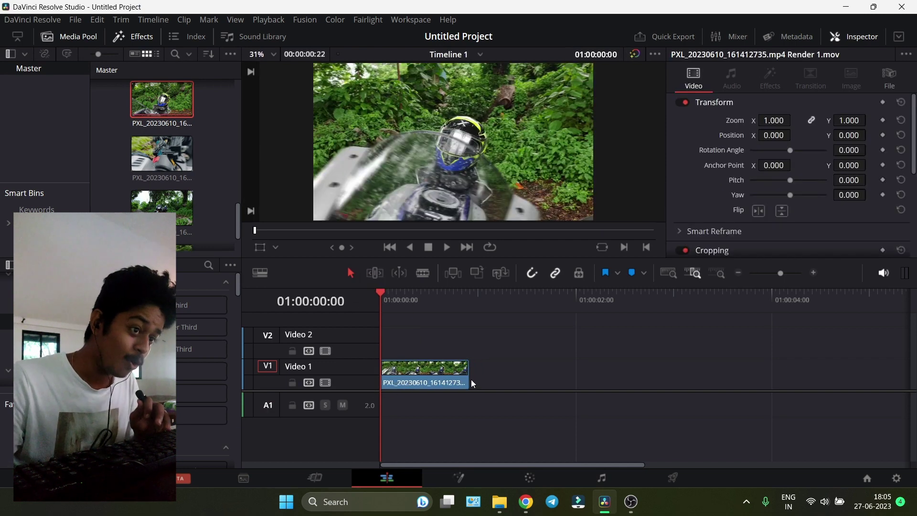
left_click_drag(433, 374, 433, 352)
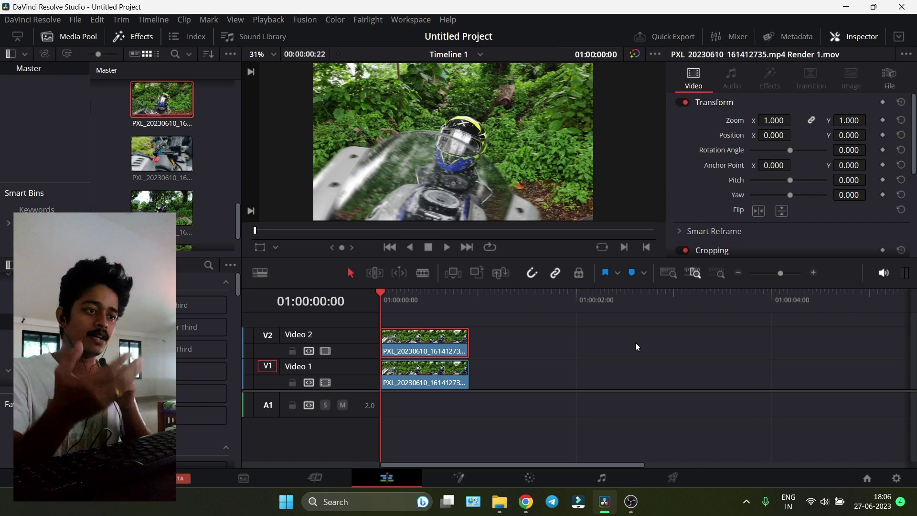
left_click(492, 380)
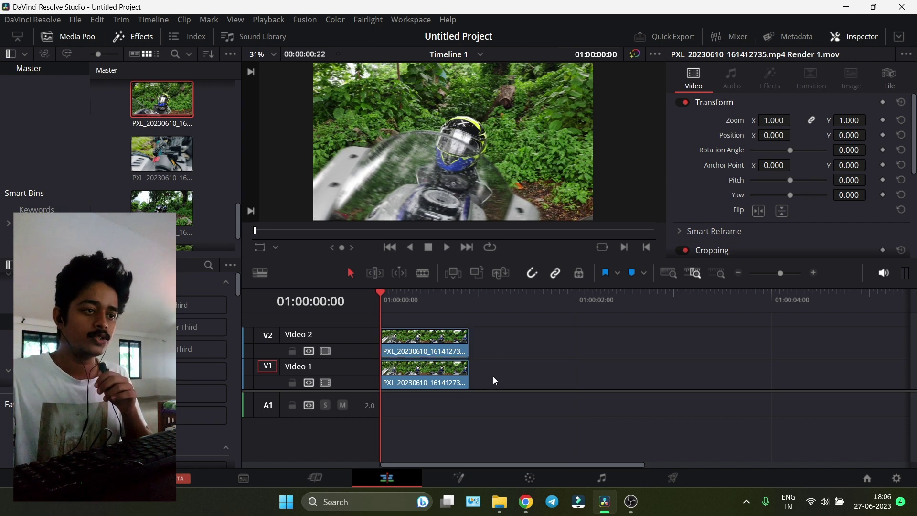
left_click_drag(493, 376, 443, 343)
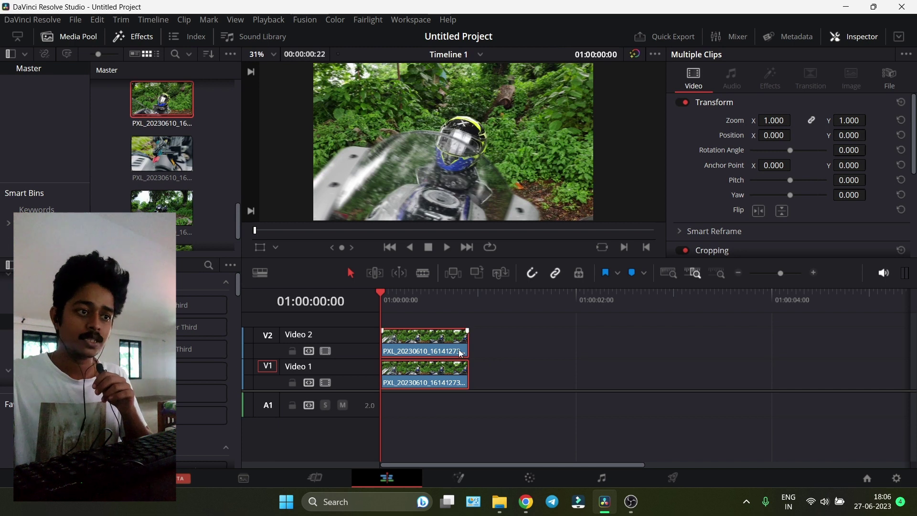
Step: Merge the two stacked helmet clips into Fusion Clip 2 and open it in the timeline
right_click(439, 340)
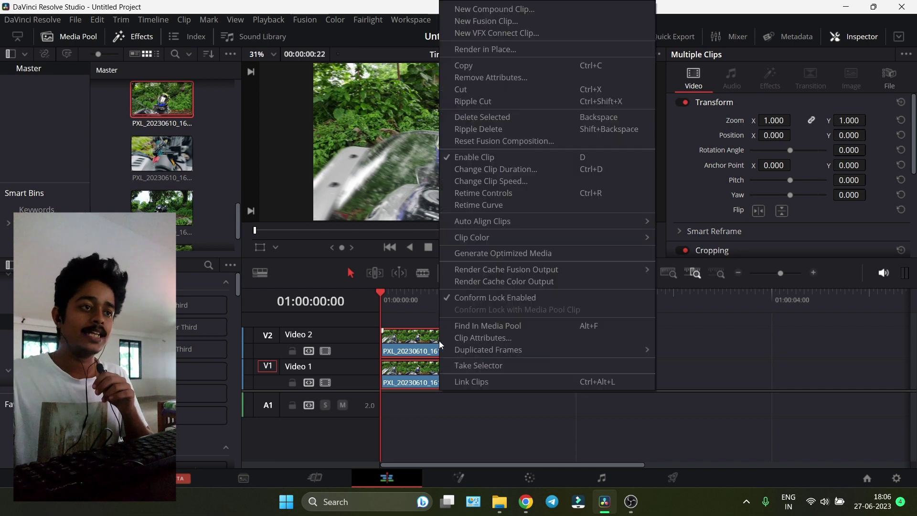
left_click(500, 24)
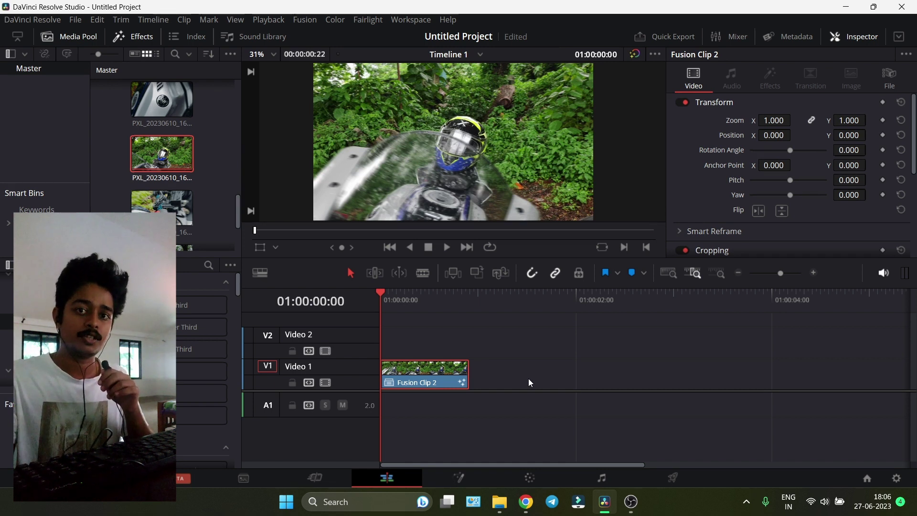
right_click(414, 374)
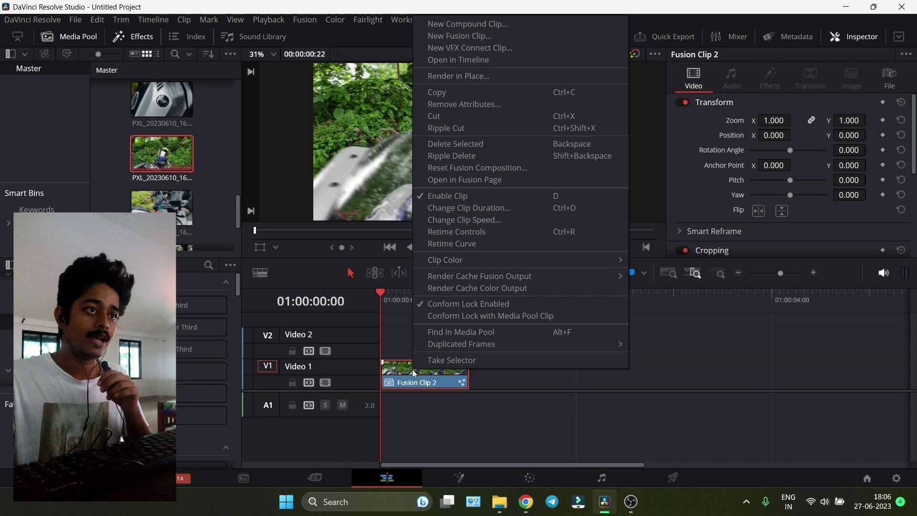
left_click(491, 59)
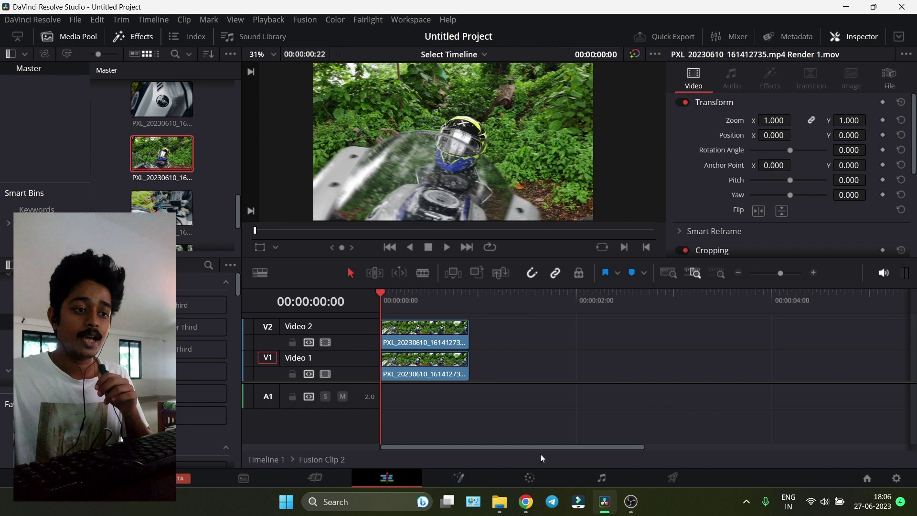
Step: Go to the Color page and show the Magic Mask palette for the top helmet clip
left_click(540, 481)
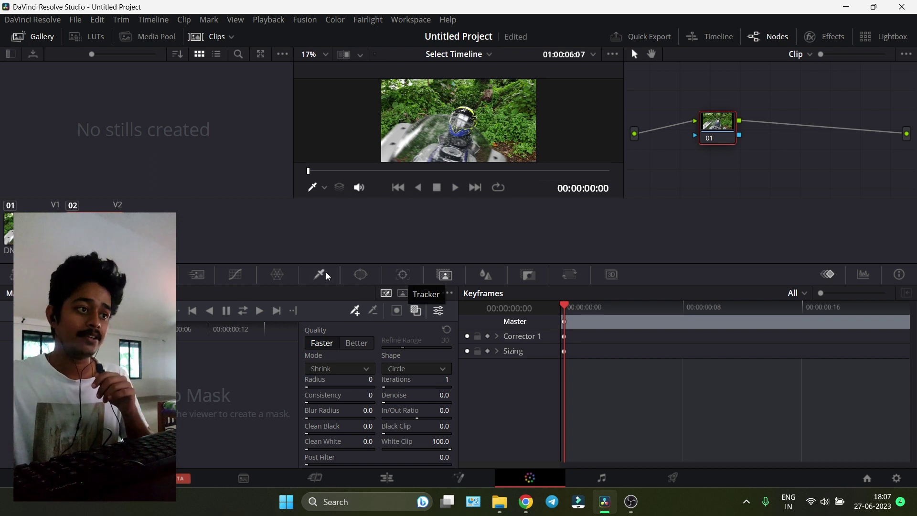
left_click(364, 276)
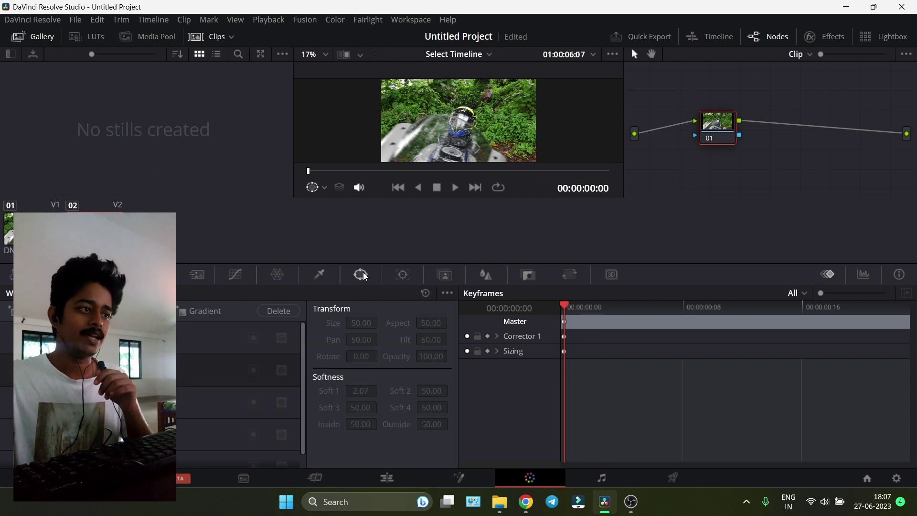
left_click(441, 276)
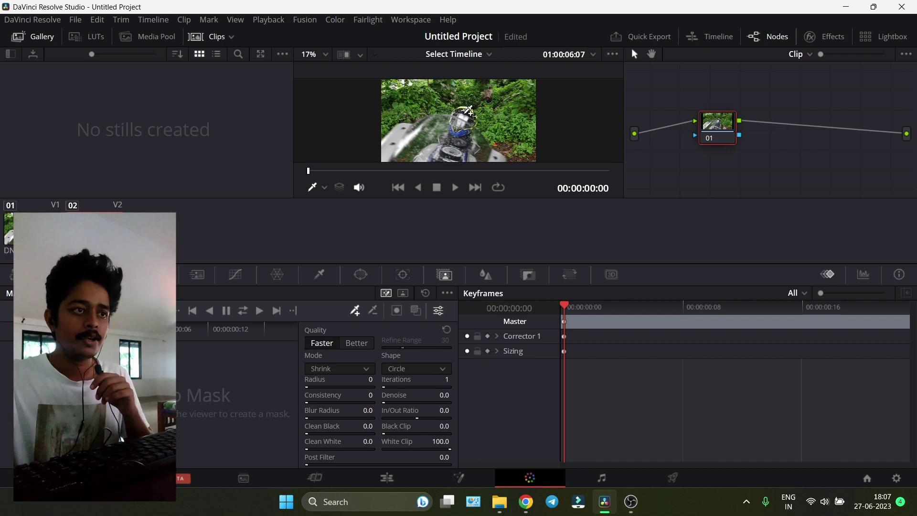
Step: Add include strokes over the helmet and bike's left edge, plus an exclude stroke across the top foliage
mouse_move(466, 107)
left_mouse_down()
mouse_move(458, 136)
mouse_move(441, 150)
mouse_move(411, 141)
mouse_move(432, 133)
mouse_move(495, 156)
left_mouse_up()
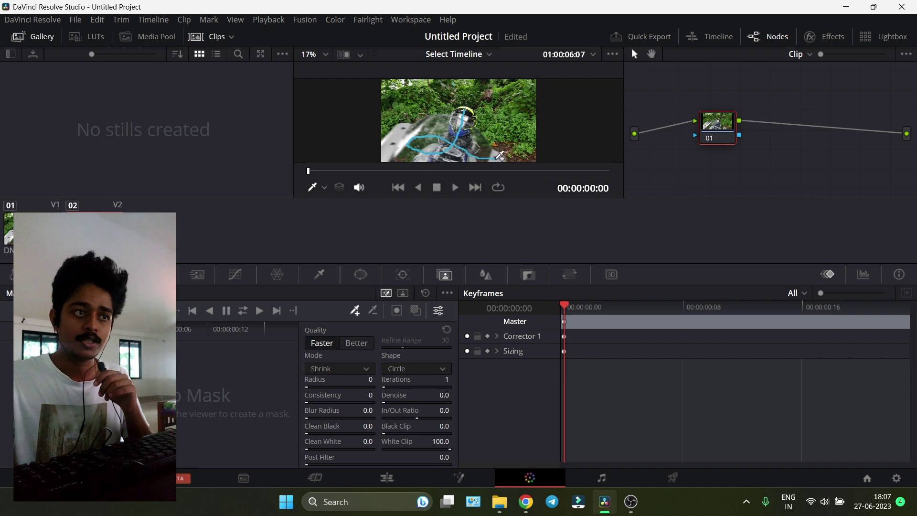
left_click_drag(405, 128, 385, 160)
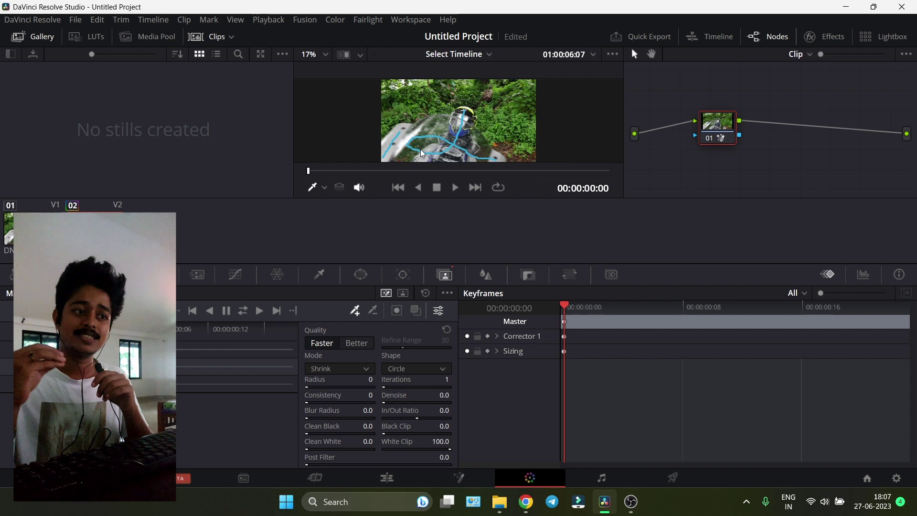
left_click(372, 314)
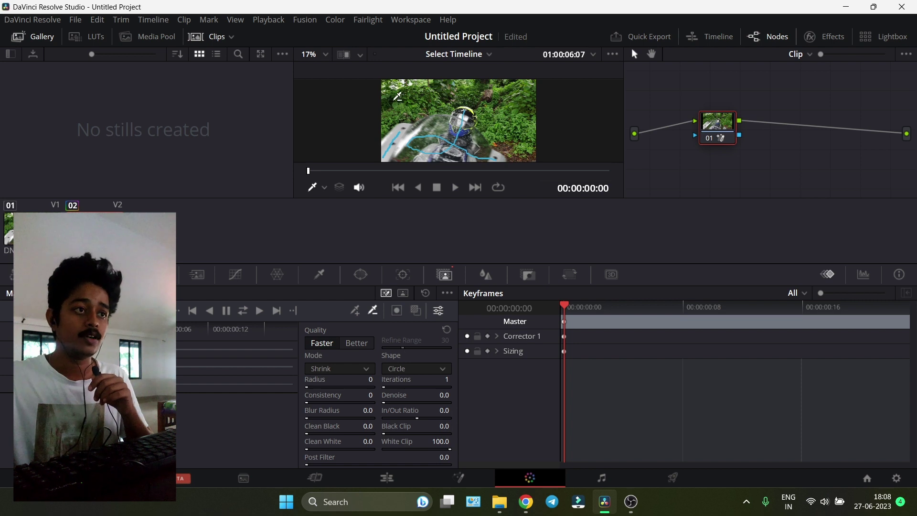
mouse_move(393, 101)
left_mouse_down()
mouse_move(475, 91)
mouse_move(522, 119)
left_mouse_up()
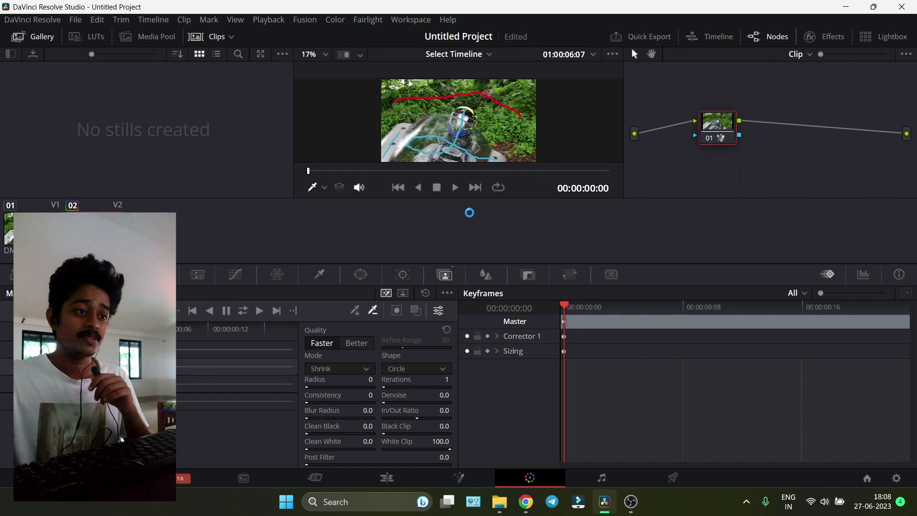
Step: Show the mask overlay and track the Magic Mask forward and reverse through frame 00:00:00:21
left_click(414, 315)
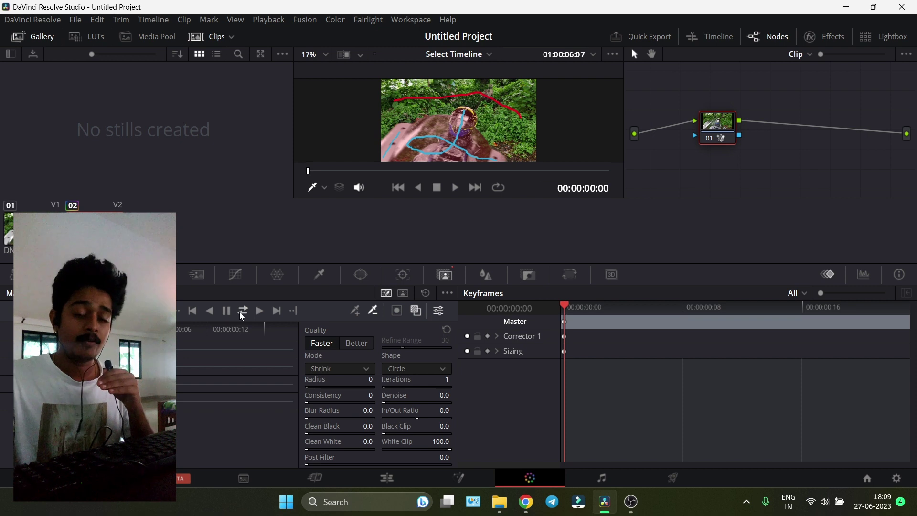
left_click(242, 316)
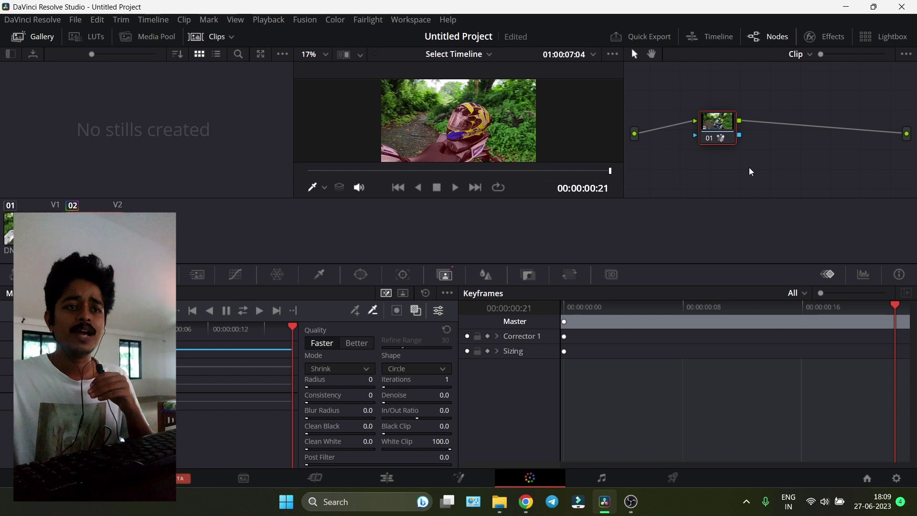
Step: Add an alpha output to the node graph, connect the node's key into it, and return to Edit
right_click(770, 155)
left_click(776, 199)
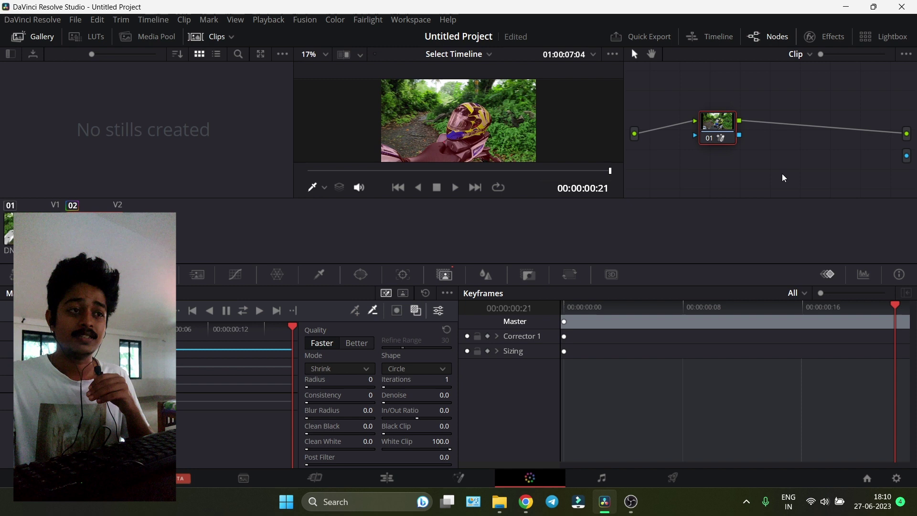
left_click_drag(739, 136, 908, 157)
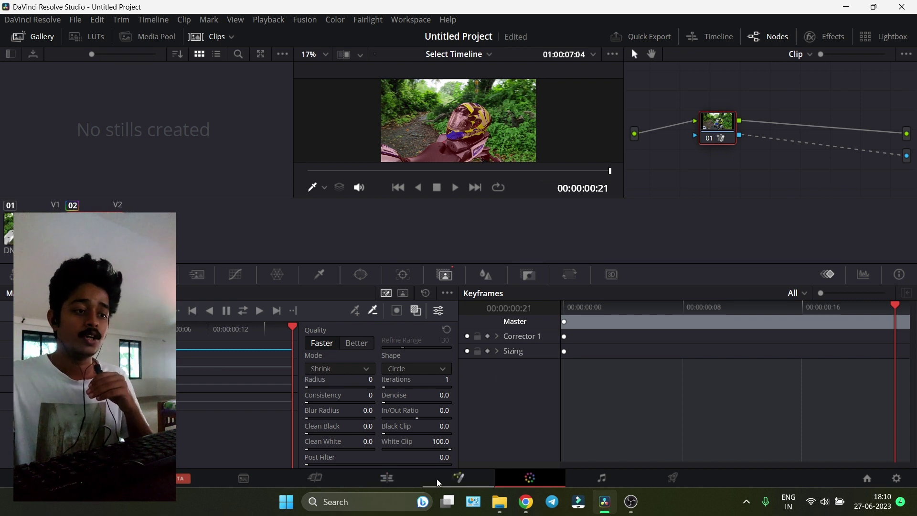
left_click(409, 479)
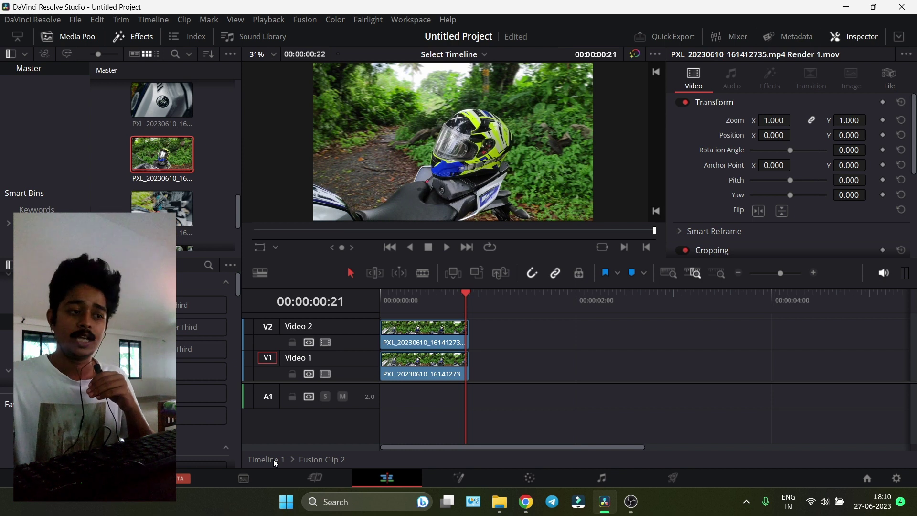
Step: Go back to Timeline 1 and park the playhead at 01:00:00:09
left_click(273, 459)
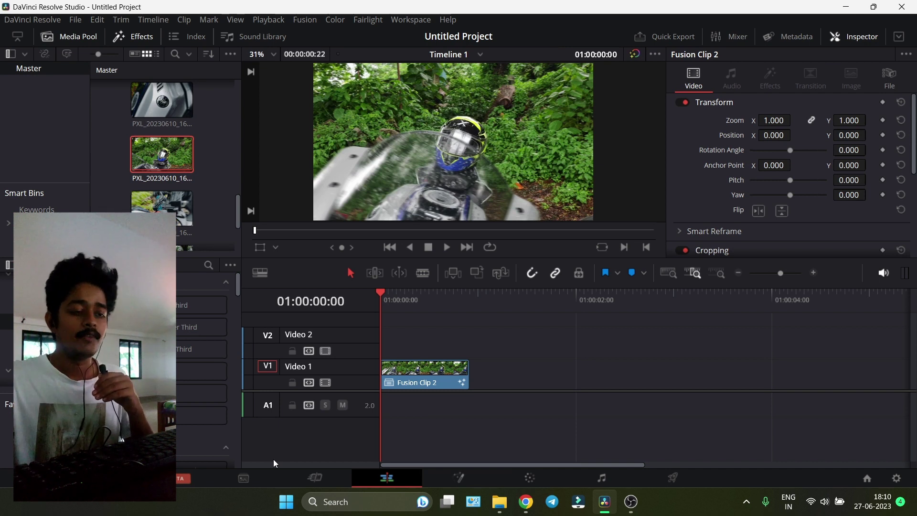
left_click(416, 300)
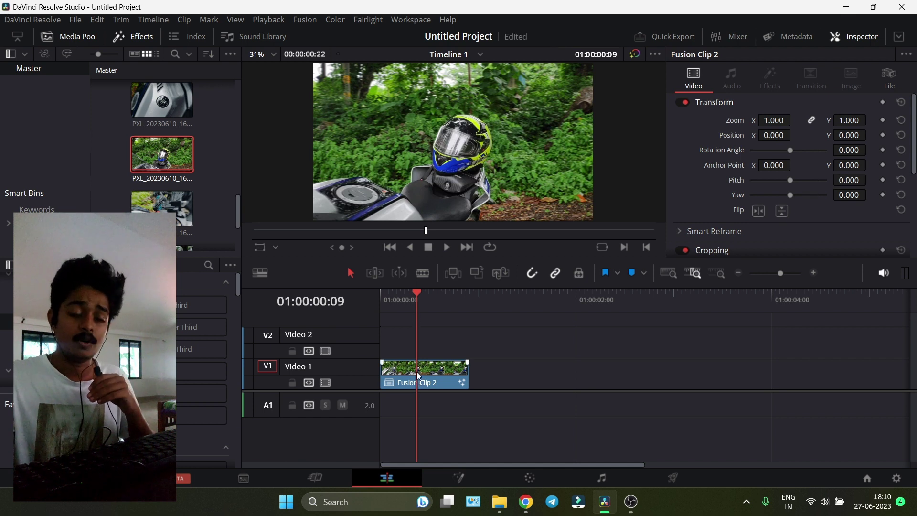
Step: Open Fusion Clip 2 on the Fusion page and view MediaIn2's cut-out helmet layer
left_click(462, 480)
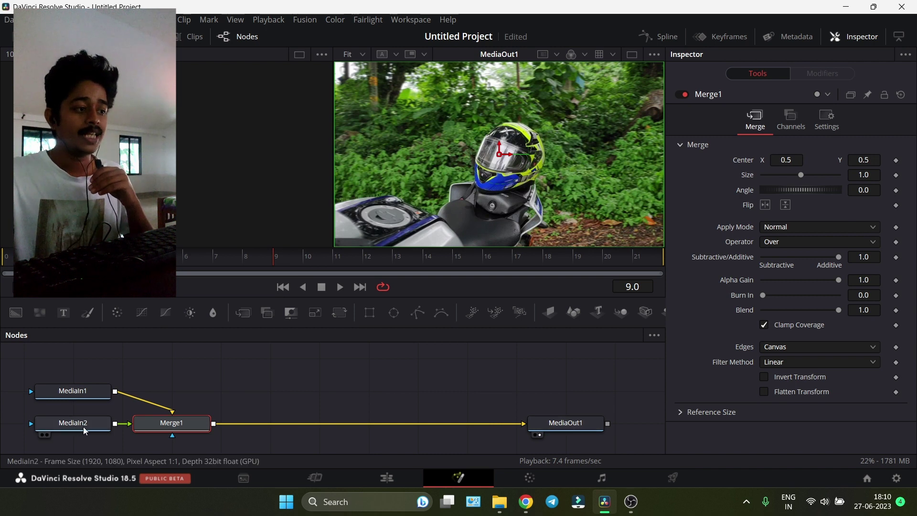
mouse_move(85, 429)
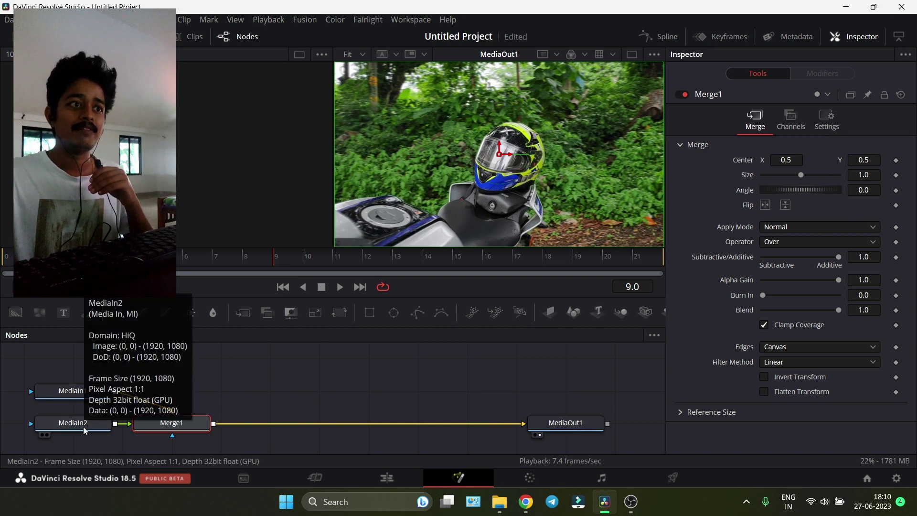
left_click(47, 435)
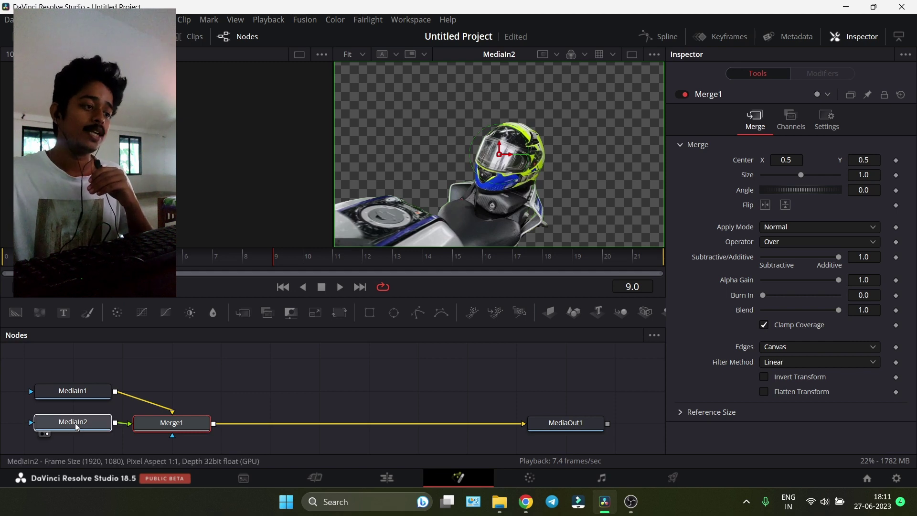
Step: Move MediaIn2 above Merge1 as foreground, view the MediaOut1 result, and select MediaIn1
left_click_drag(77, 426, 355, 366)
left_click(174, 376)
left_click(189, 429, "ctrl")
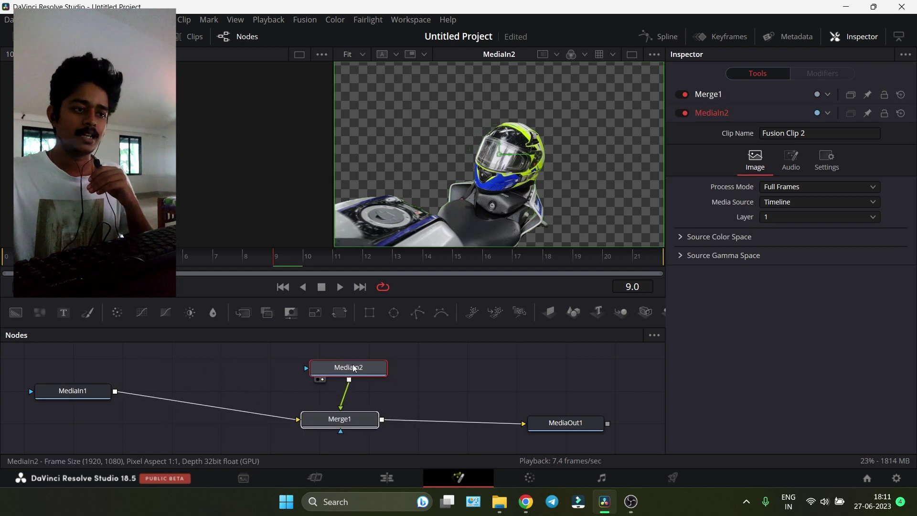
left_click(485, 389)
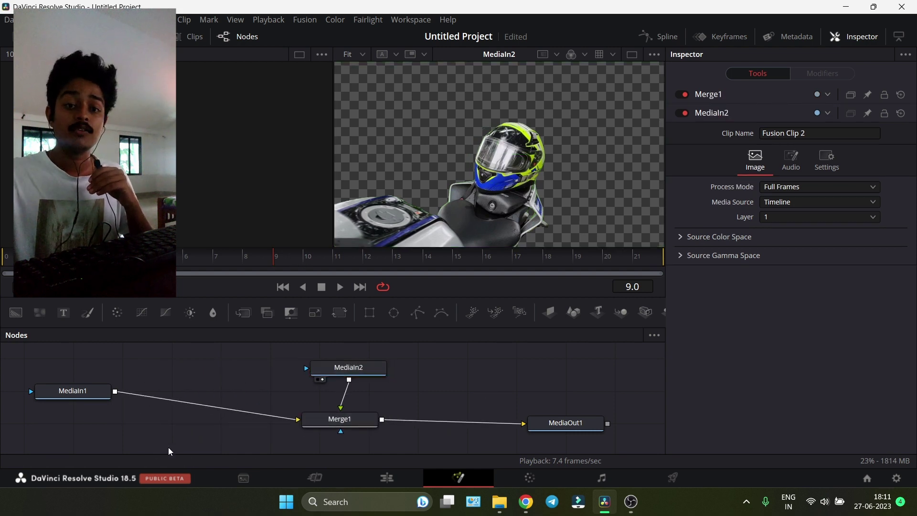
left_click(542, 432)
left_click(540, 435)
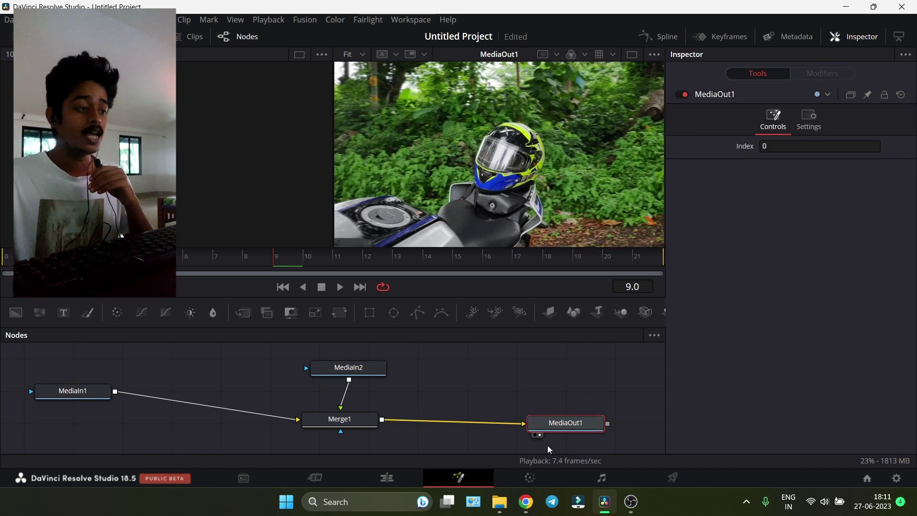
left_click(70, 392)
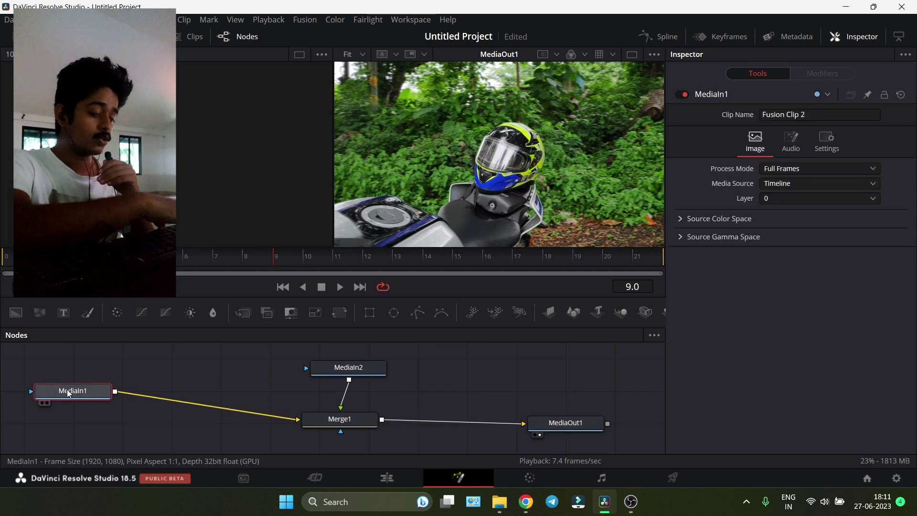
Step: Insert a Lens Blur node between MediaIn1 and Merge1 to blur the background
key("shift+space")
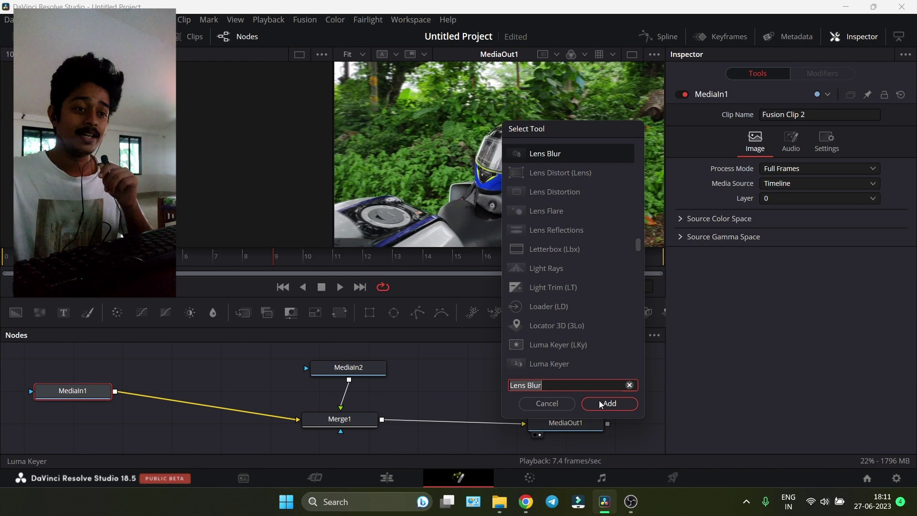
left_click(620, 401)
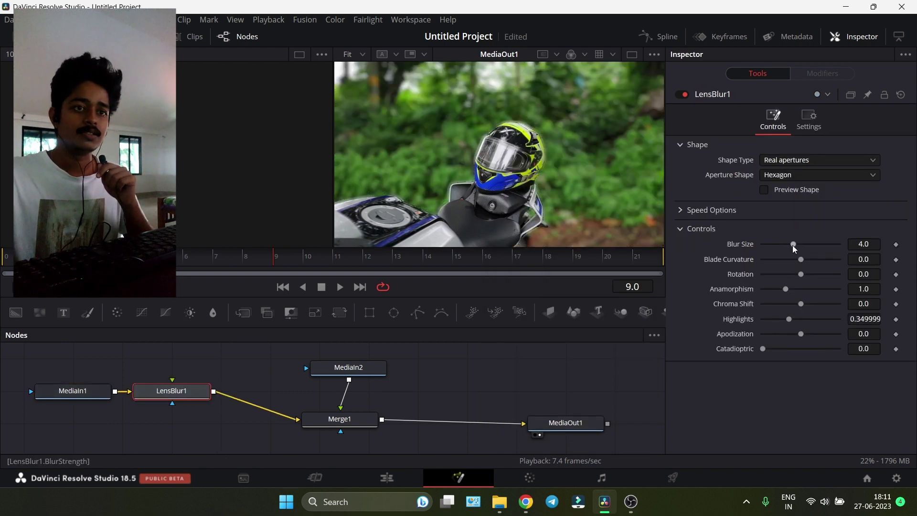
Step: Set LensBlur1 Blur Size to 3.54, Anamorphism to 0.43, Highlights to about 0.99, then return to Edit
left_click_drag(791, 244, 790, 245)
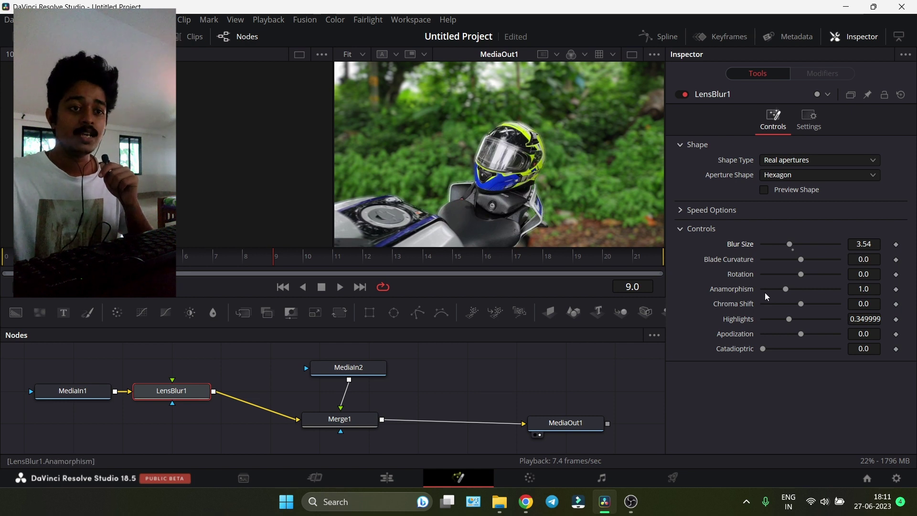
left_click_drag(785, 289, 748, 283)
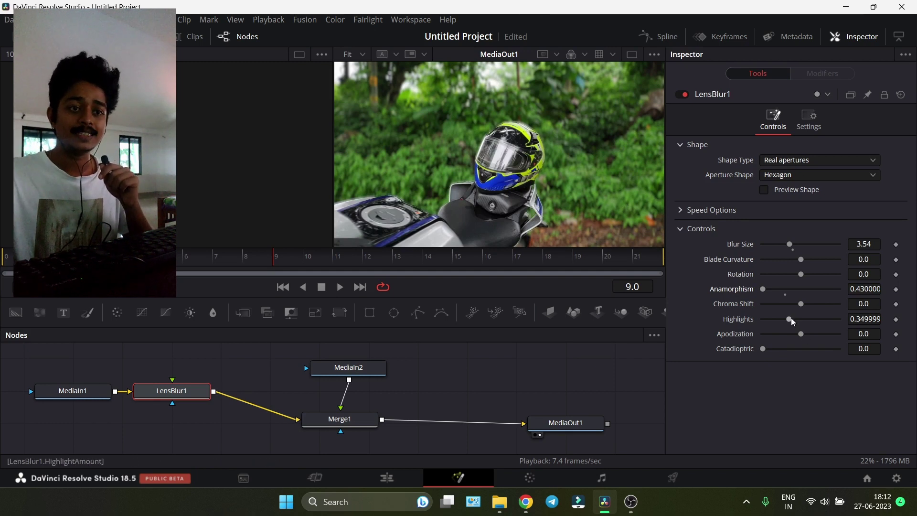
left_click_drag(791, 319, 841, 328)
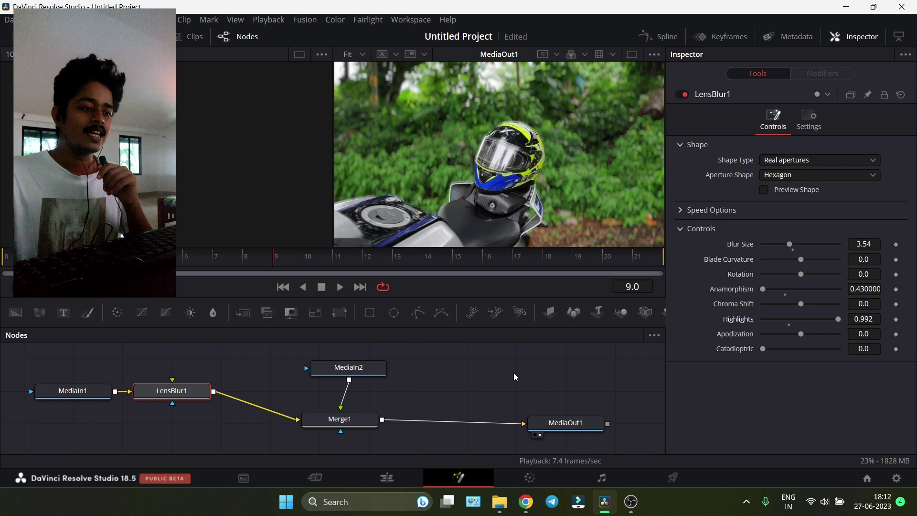
left_click(376, 474)
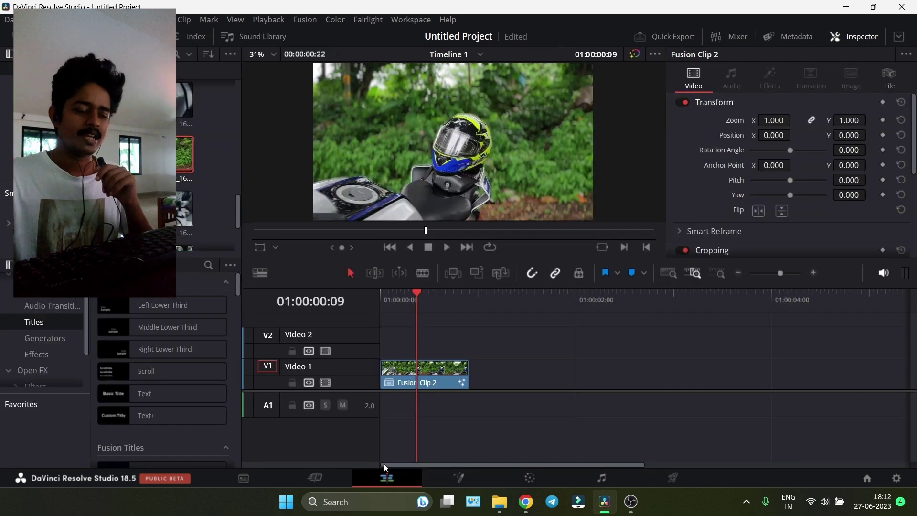
left_click(382, 299)
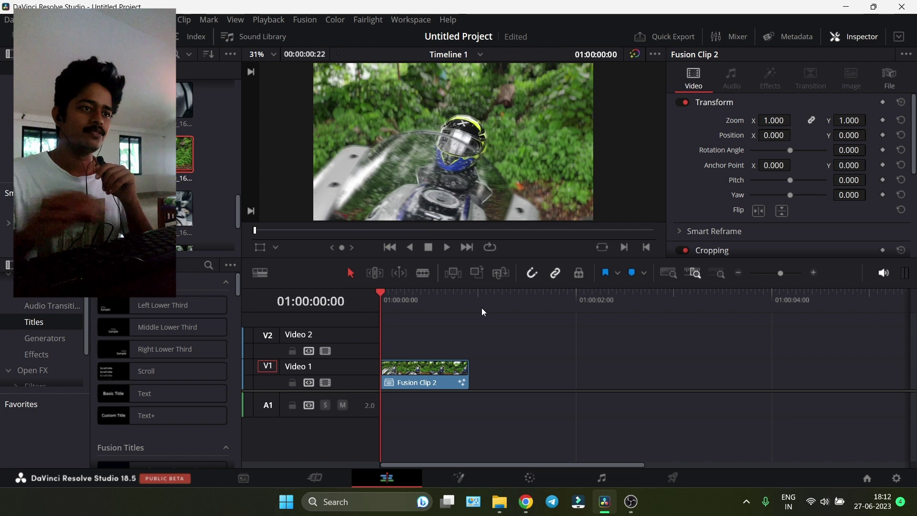
key("space")
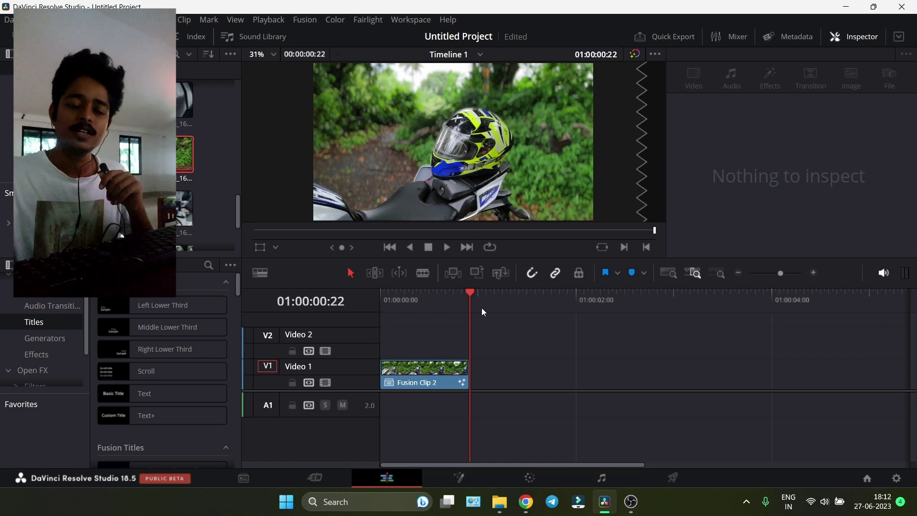
Step: Switch to the Deliver page to view the completed Blured.mov and not blured.mov render jobs
left_click(674, 476)
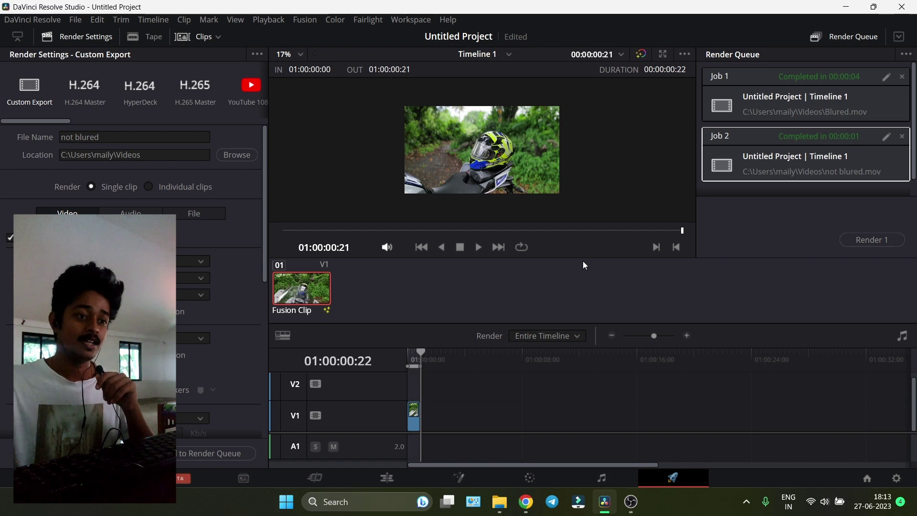
Step: Return to the Edit page showing Fusion Clip 2 with its lens-blurred background on Timeline 1
left_click(386, 480)
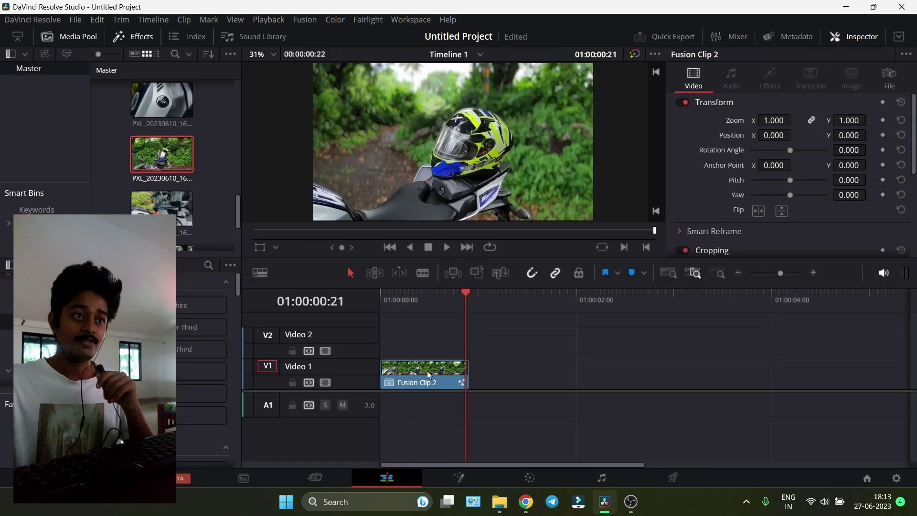